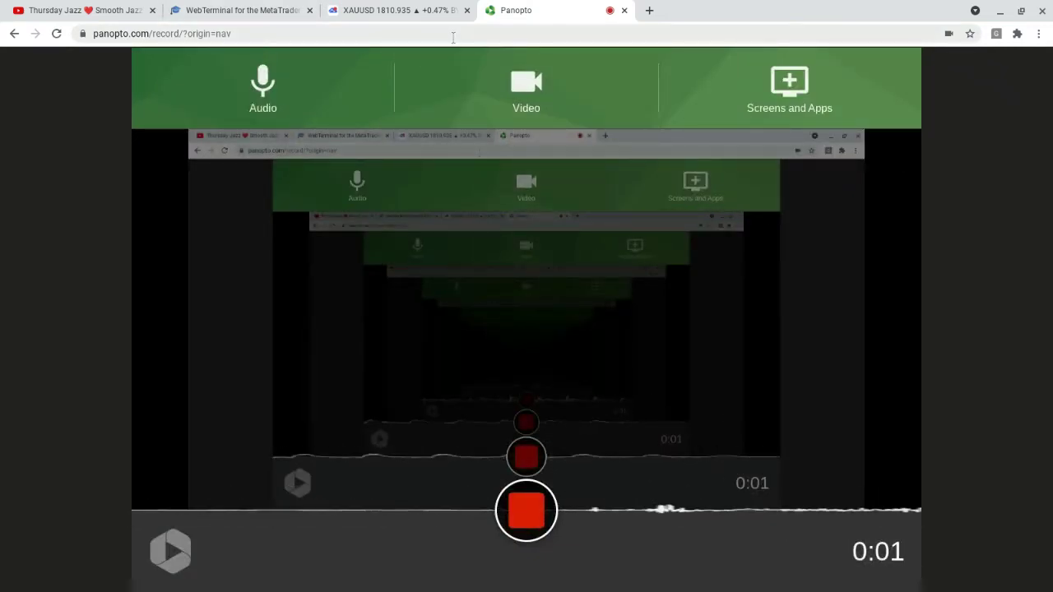
- Bring the XAUUSD 4-hour Heikin Ashi chart with SAR and Stochastic back to the front
left_click(404, 11)
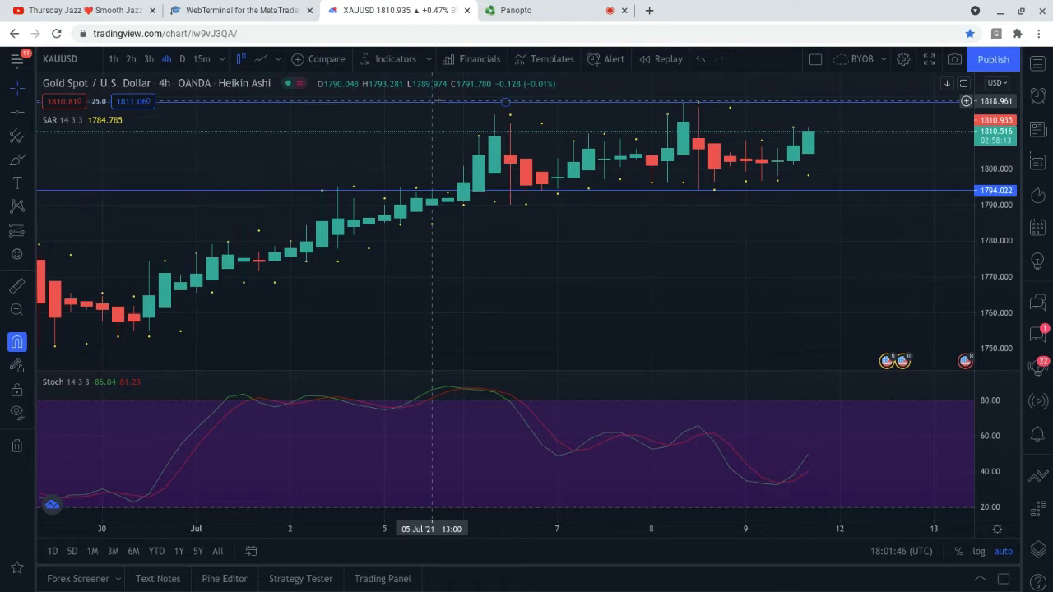
left_click(517, 10)
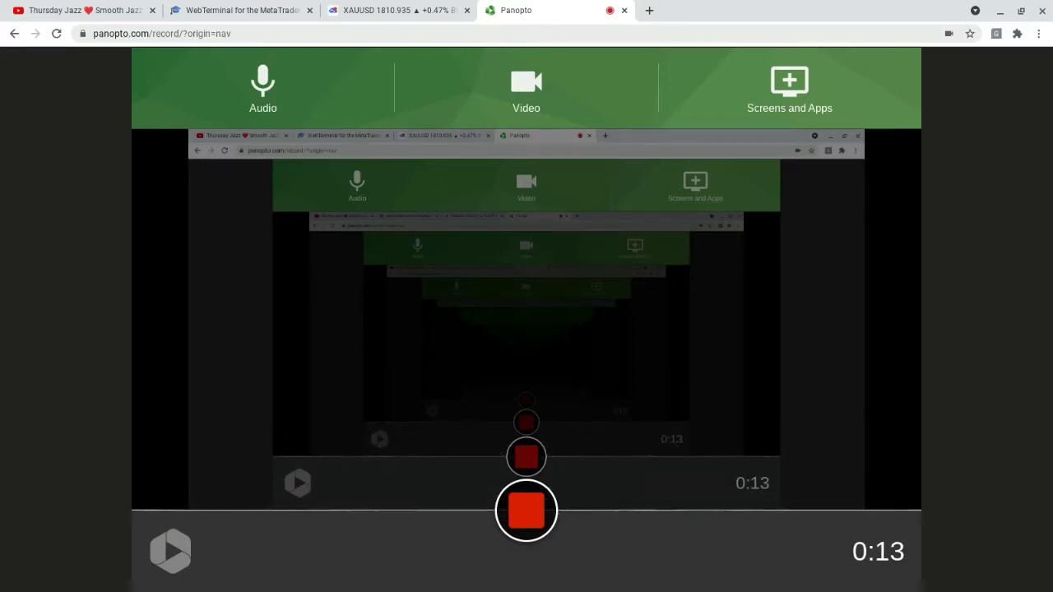
left_click(379, 12)
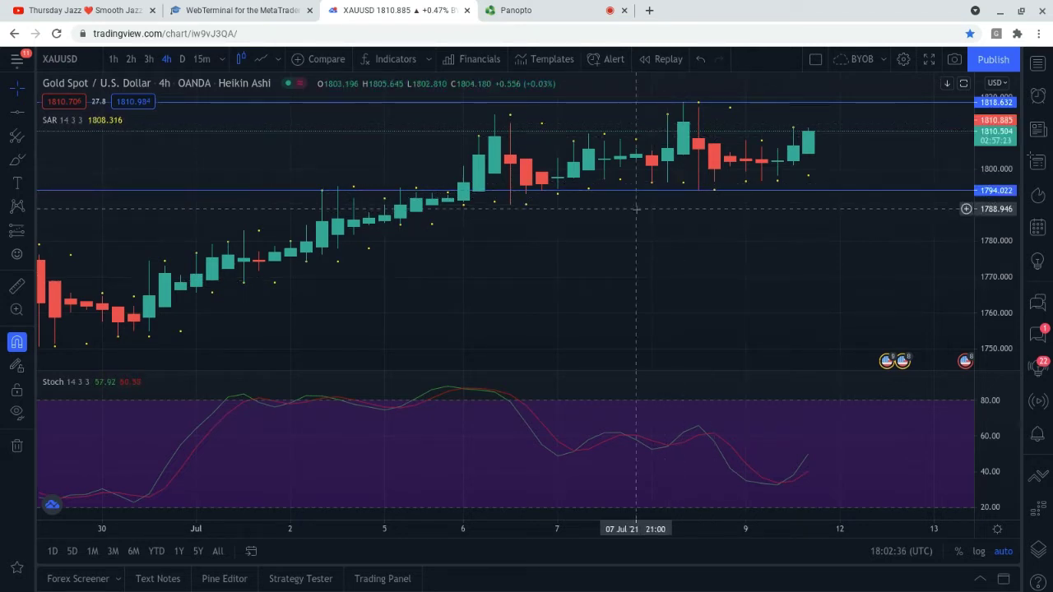
- Zoom the XAUUSD chart in so candles from 5 Jul onward fill the view
scroll(635, 211, "up", 1)
scroll(635, 211, "down", 2)
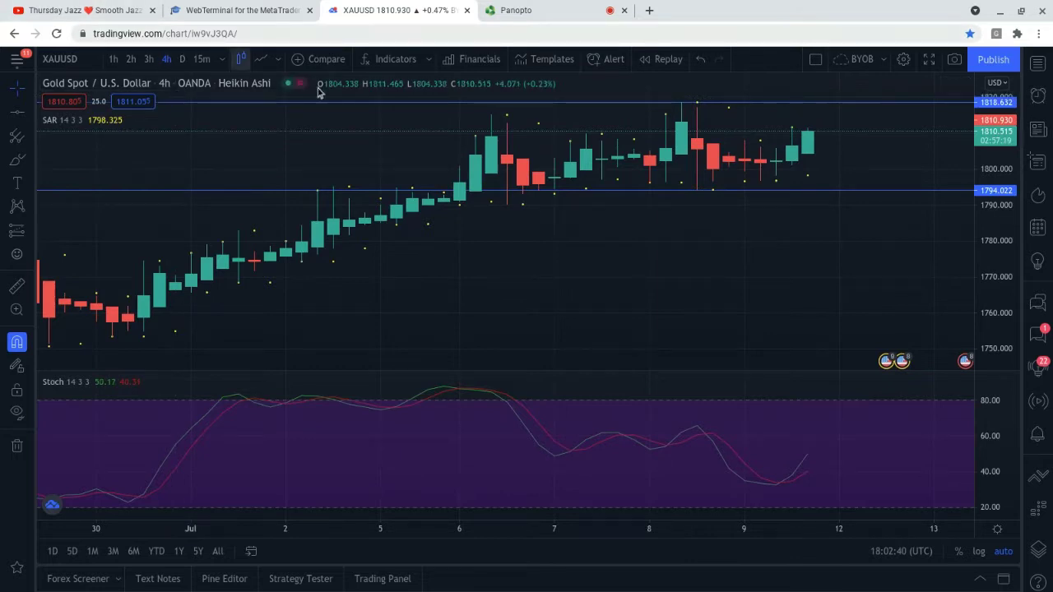
scroll(551, 167, "up", 5)
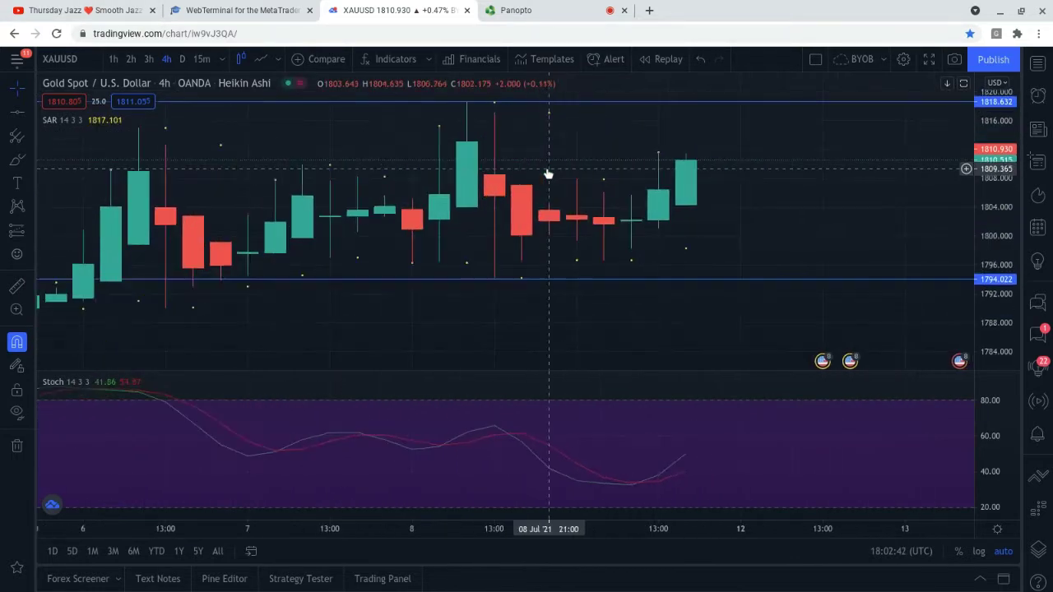
scroll(548, 174, "down", 3)
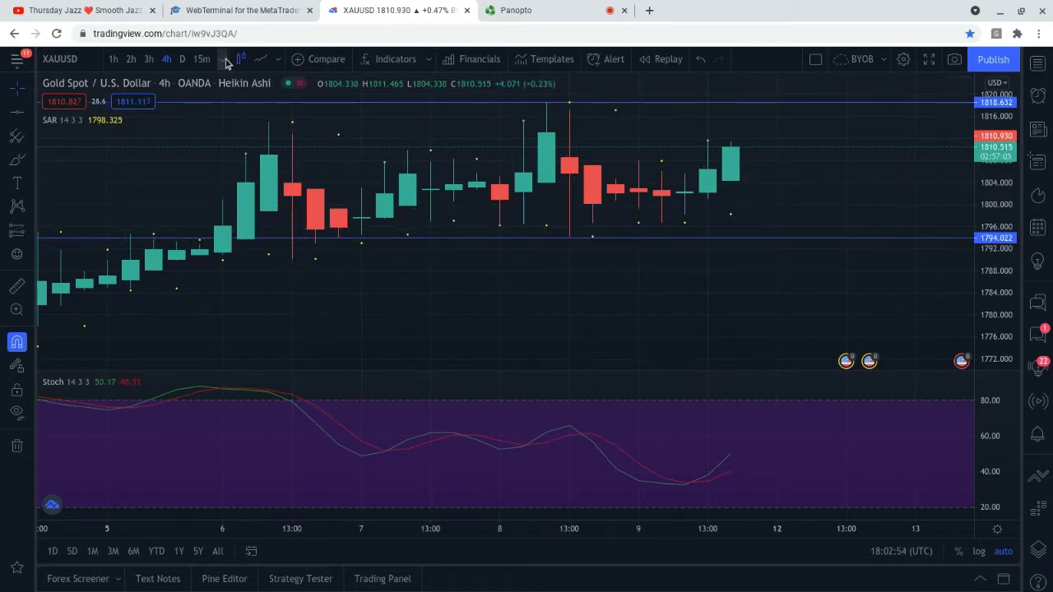
- Switch the XAUUSD chart style from Heikin Ashi candles to a Line chart
left_click(262, 59)
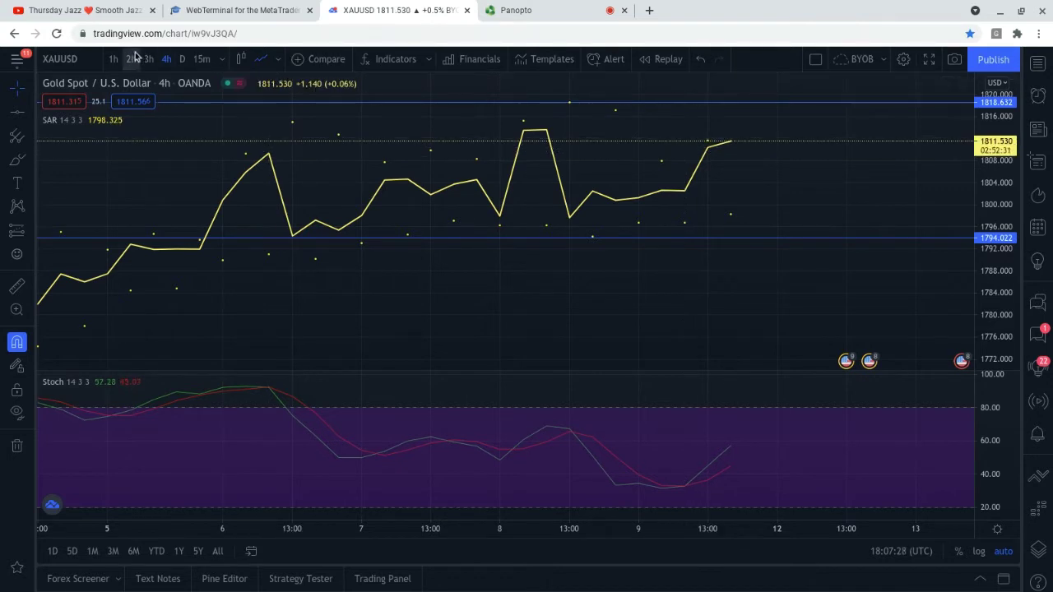
- Restore Heikin Ashi candles on the XAUUSD 4-hour chart
left_click(242, 60)
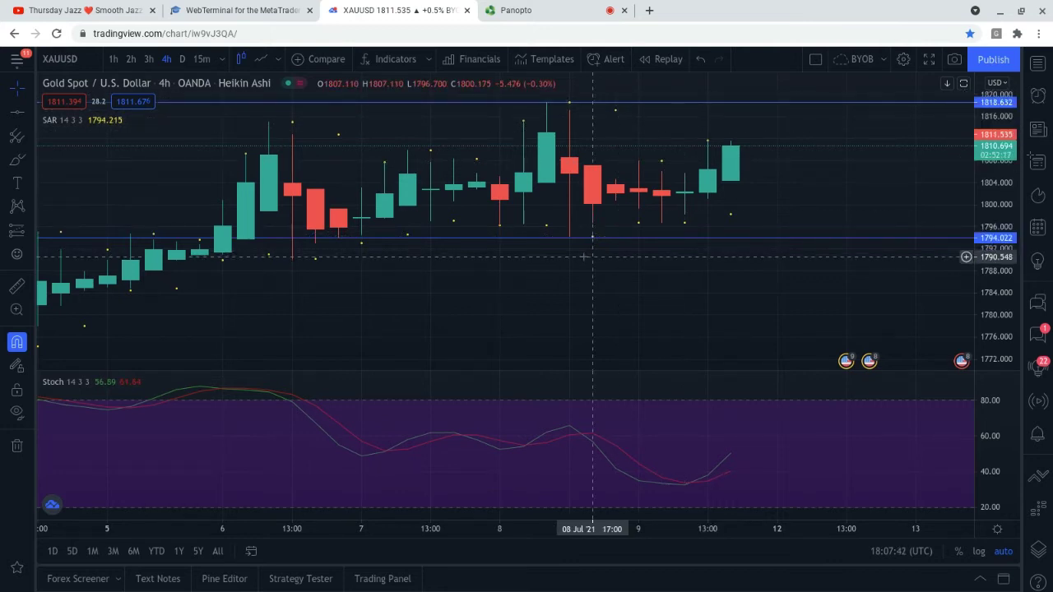
- Zoom the 4-hour XAUUSD chart out to show price history back to mid-June
scroll(582, 258, "down", 5)
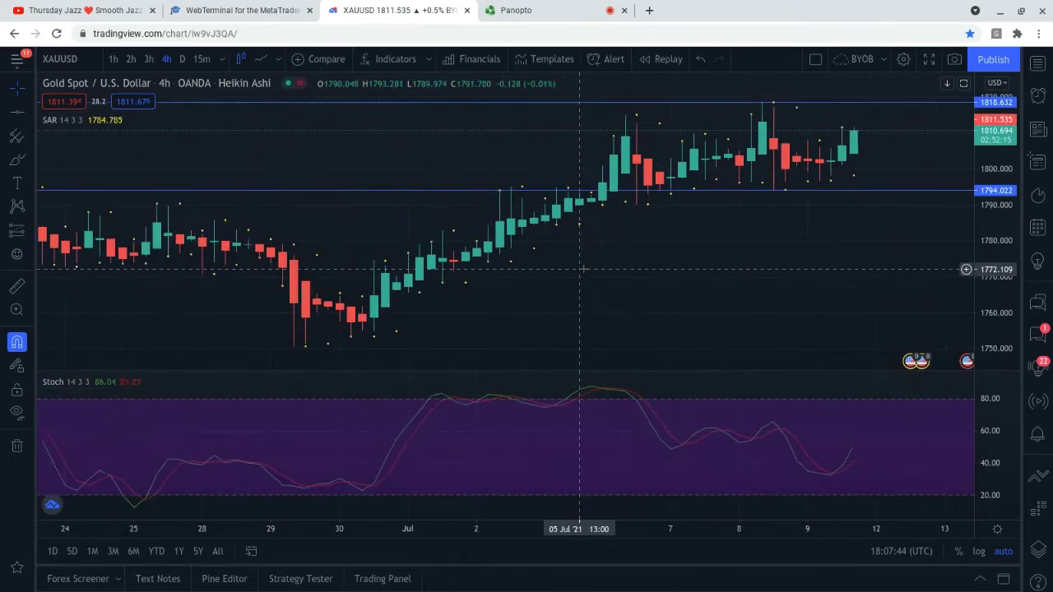
scroll(582, 269, "down", 5)
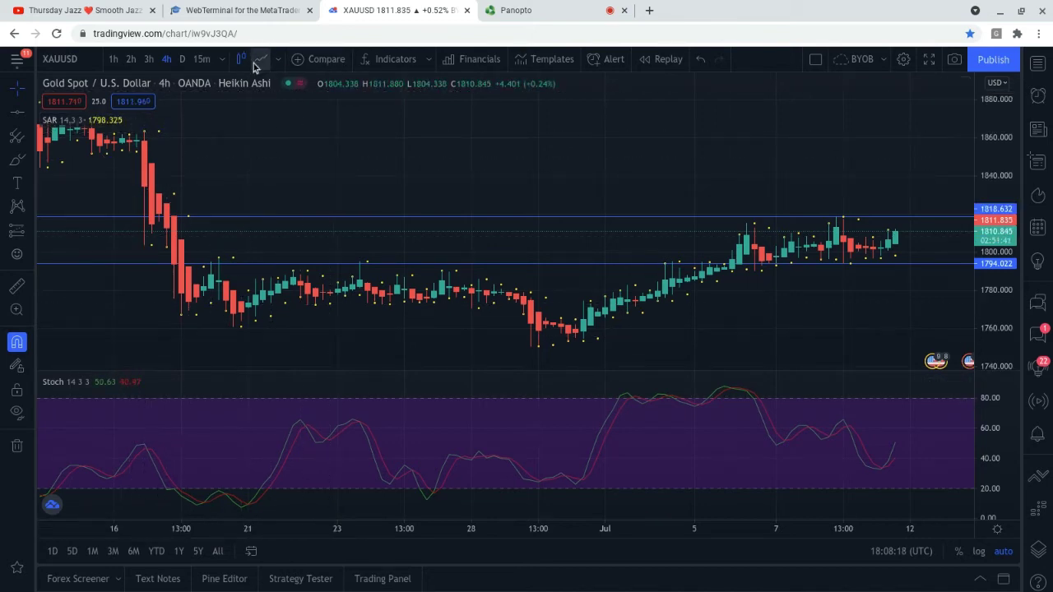
- Switch XAUUSD to the 1D timeframe, showing Heikin Ashi candles back to early March
left_click(185, 61)
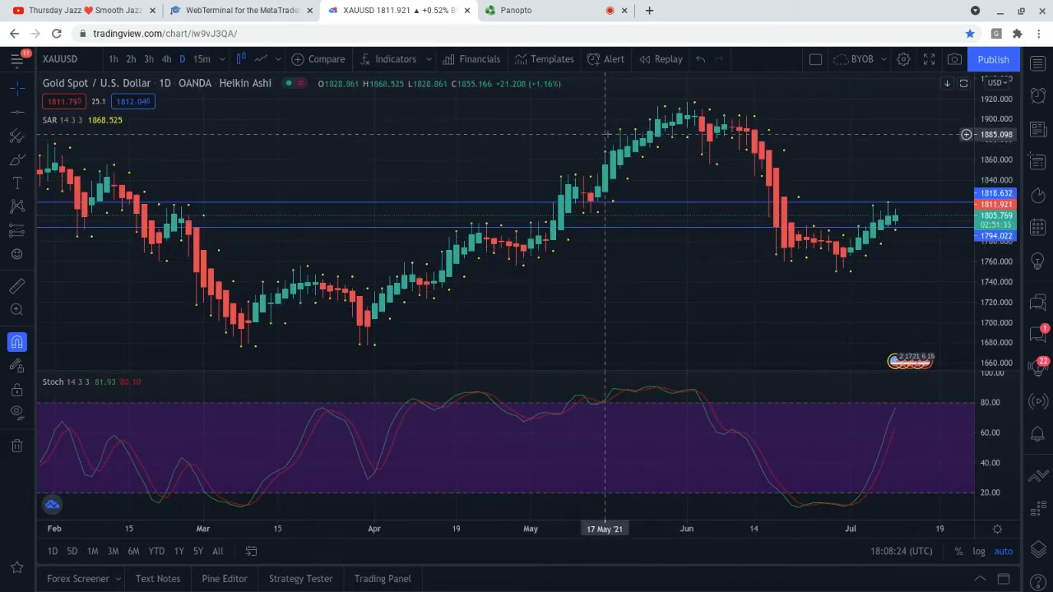
scroll(863, 246, "down", 1)
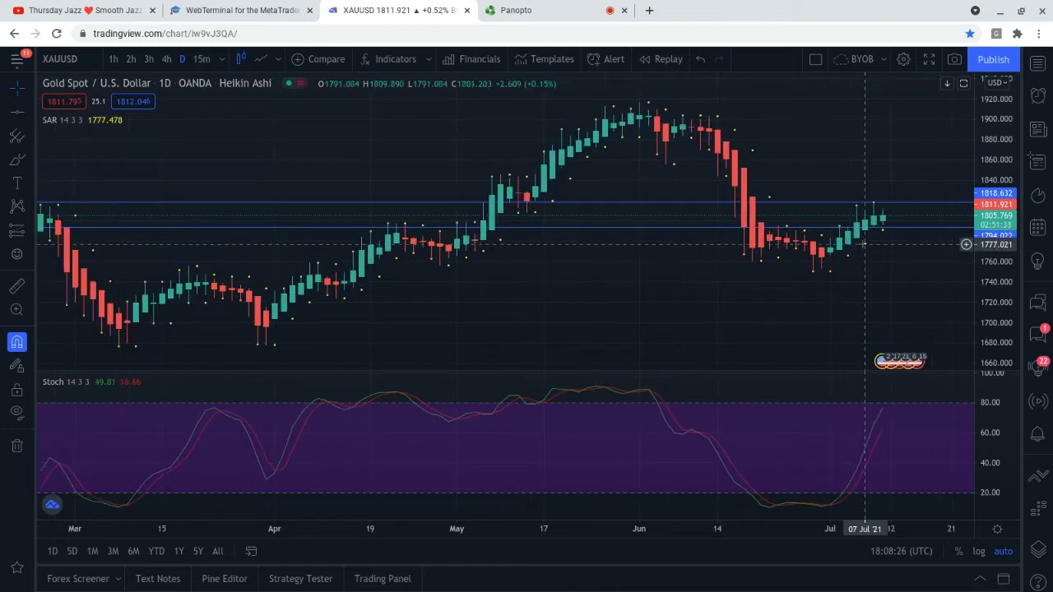
scroll(863, 245, "up", 2)
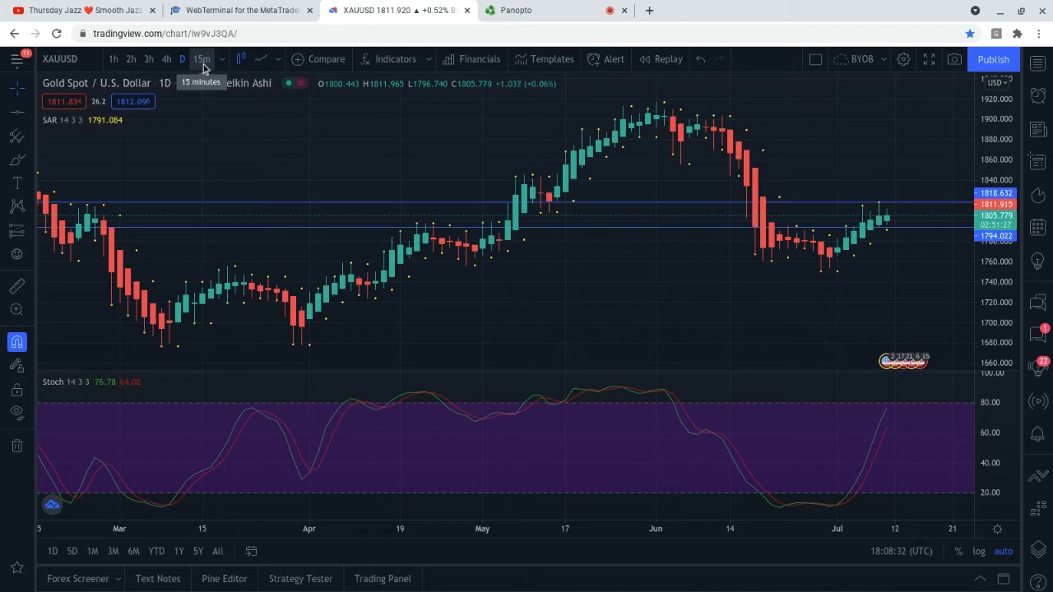
- View XAUUSD zoomed in on 15-minute candles, then return it to the 1D timeframe
left_click(202, 62)
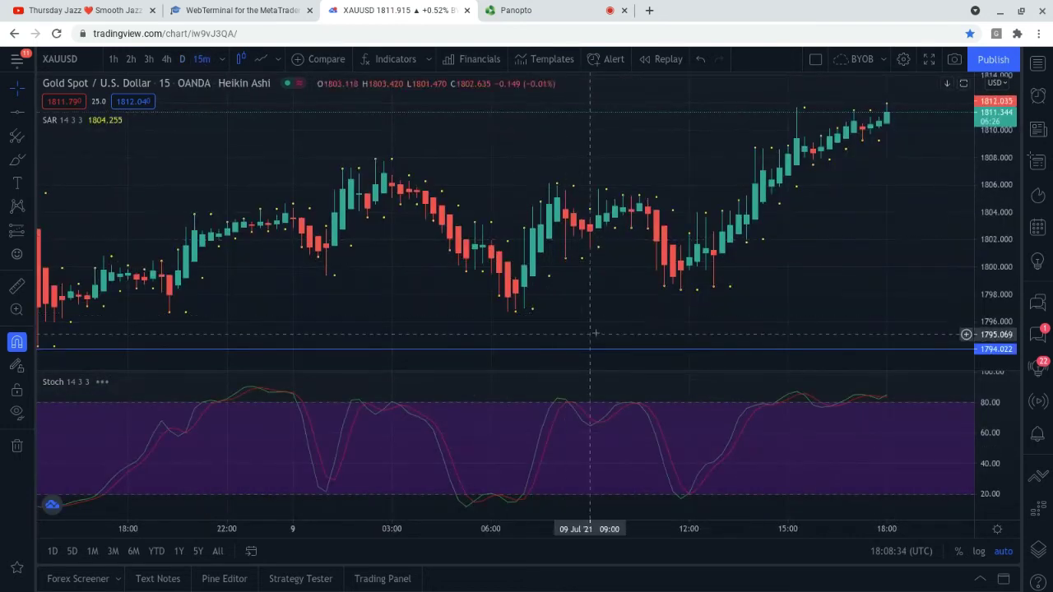
scroll(599, 329, "up", 2)
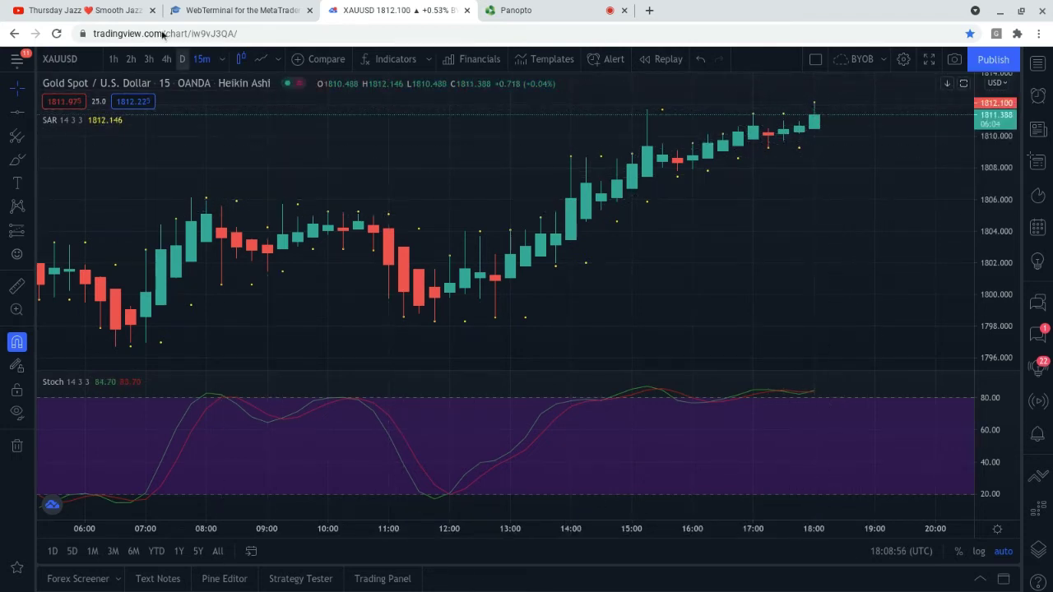
left_click(184, 60)
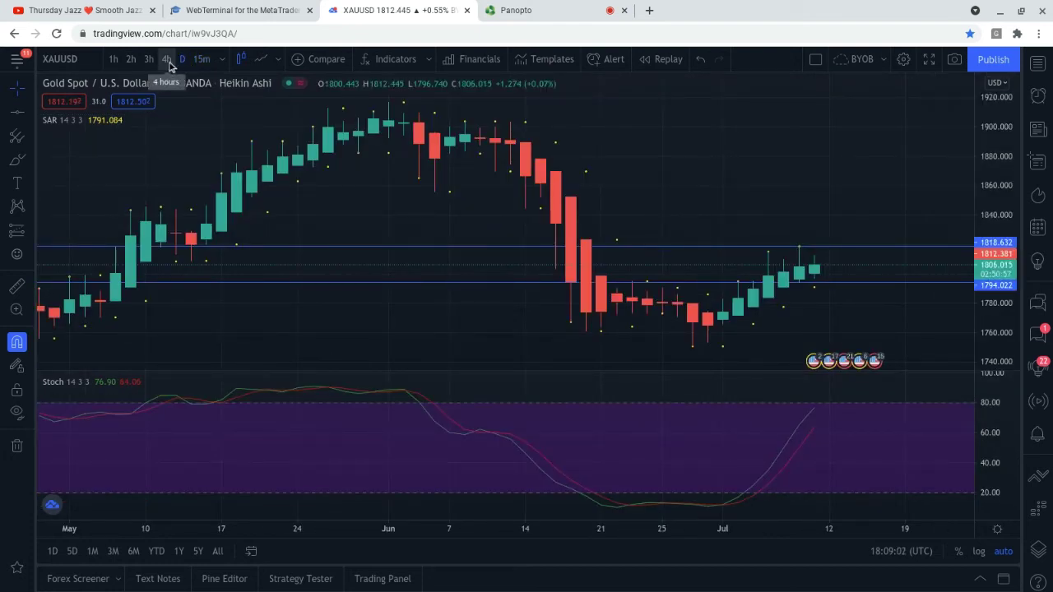
- Set XAUUSD to the 4h timeframe, zoomed in on late June to mid-July bars
left_click(168, 63)
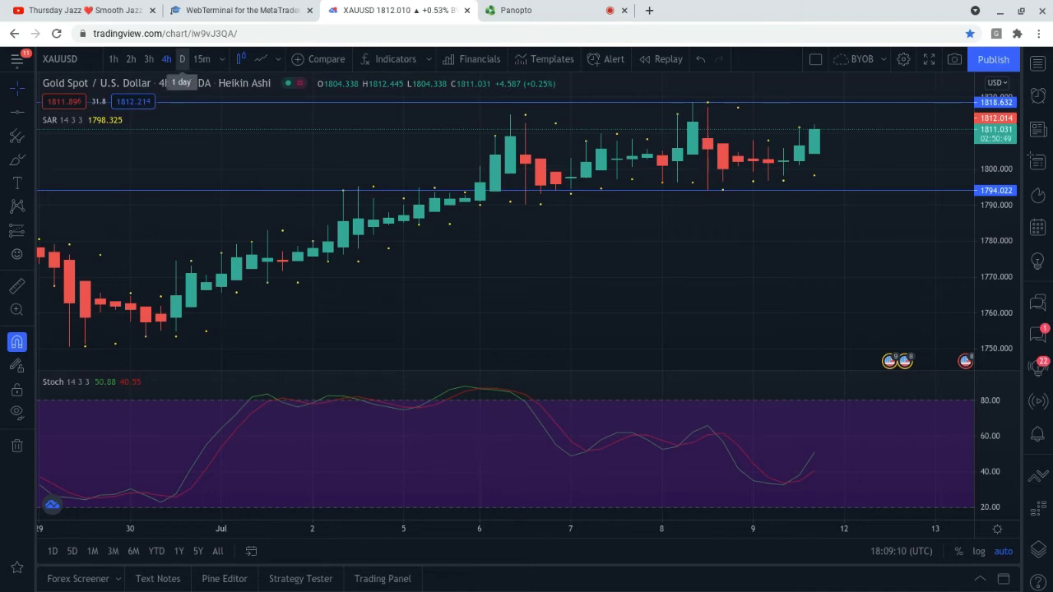
scroll(320, 183, "up", 1)
scroll(316, 183, "up", 1)
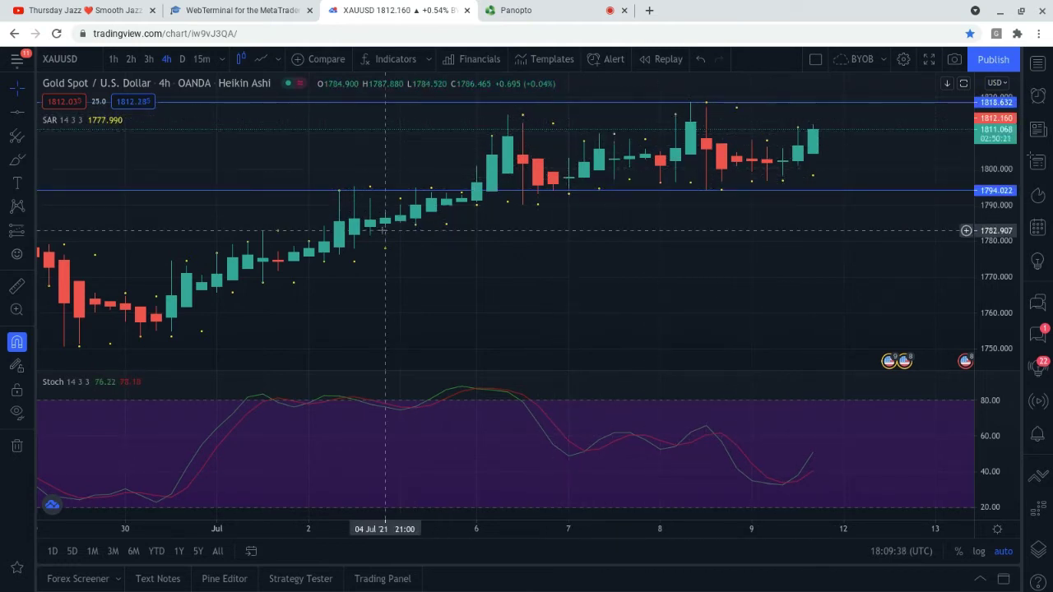
- Switch to the MT4 WebTerminal's EURUSD 1-hour line chart and glance at its context menu
left_click(231, 12)
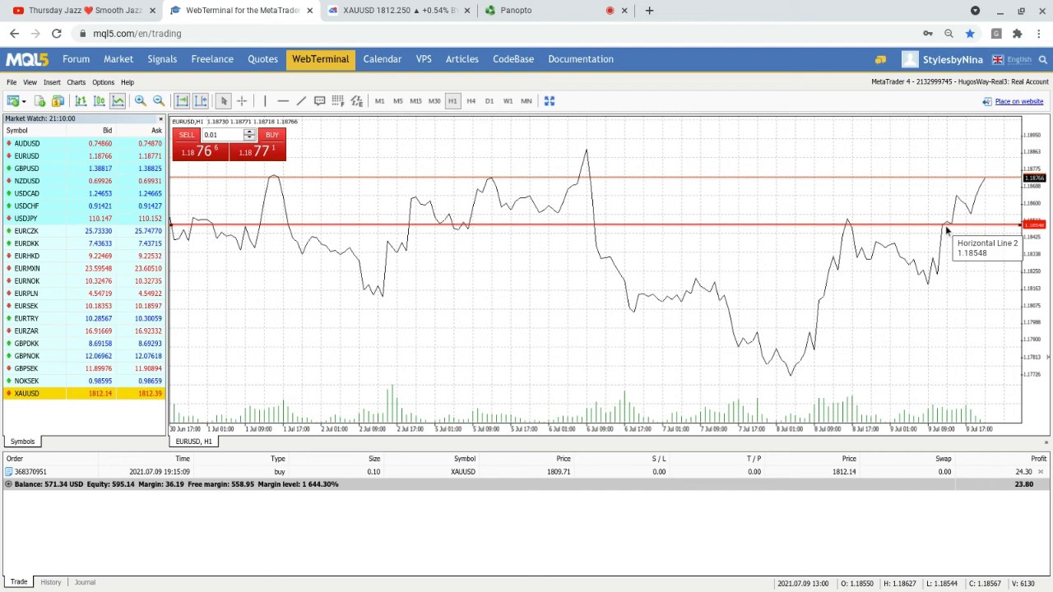
right_click(1025, 228)
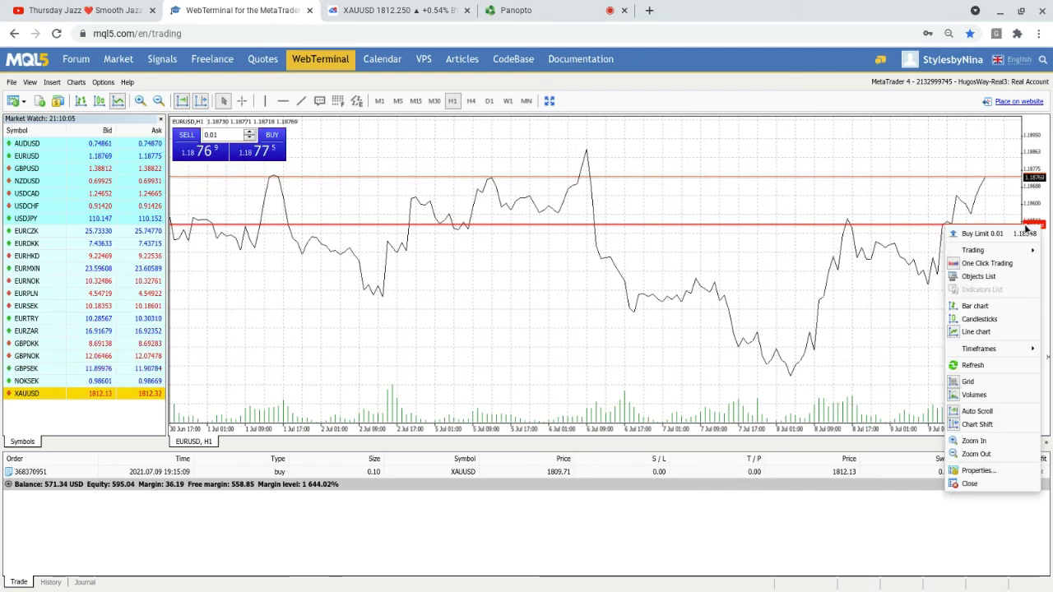
left_click(794, 307)
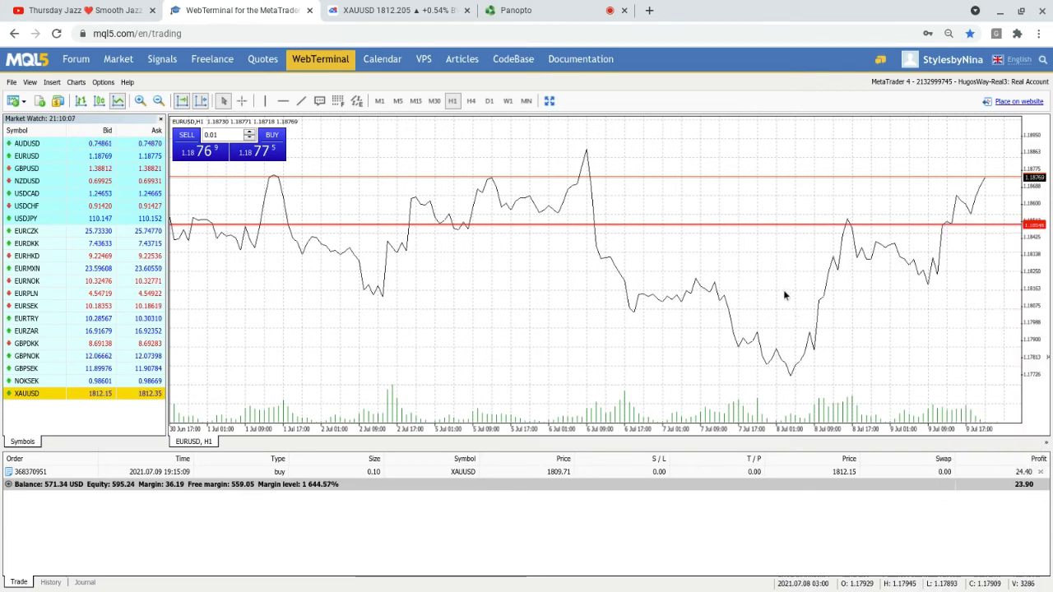
- Put the MT4 WebTerminal into full screen, then check and close the chart's context menu
left_click(550, 100)
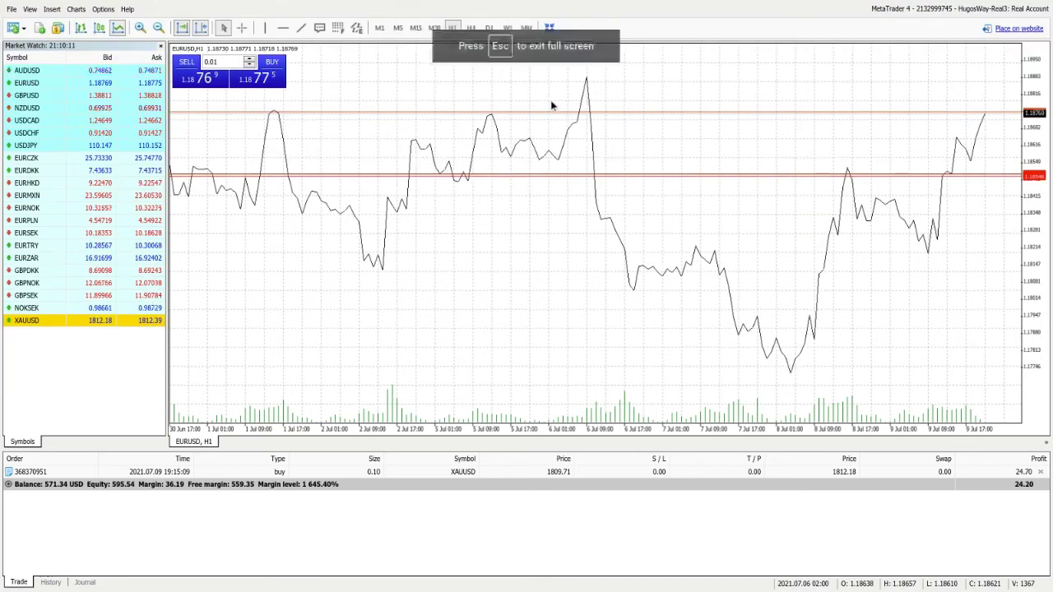
right_click(1038, 176)
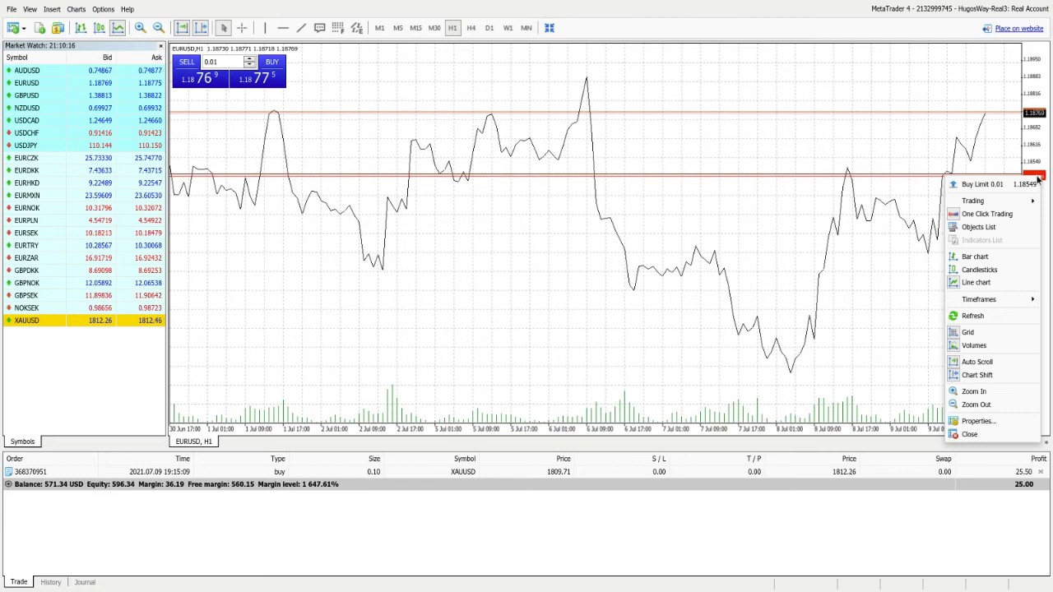
left_click(855, 366)
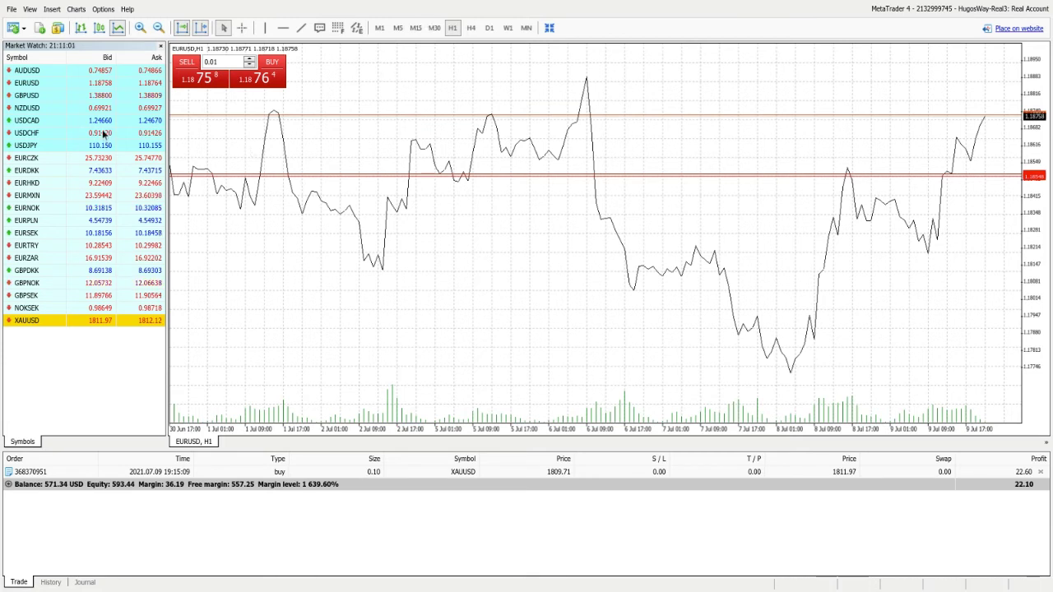
double_click(20, 98)
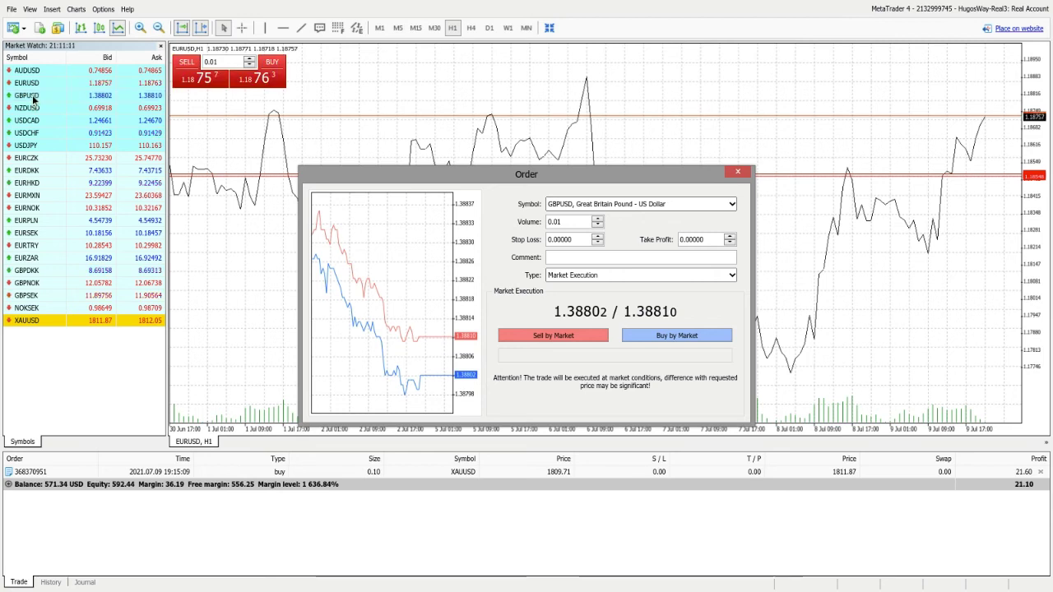
left_click(736, 170)
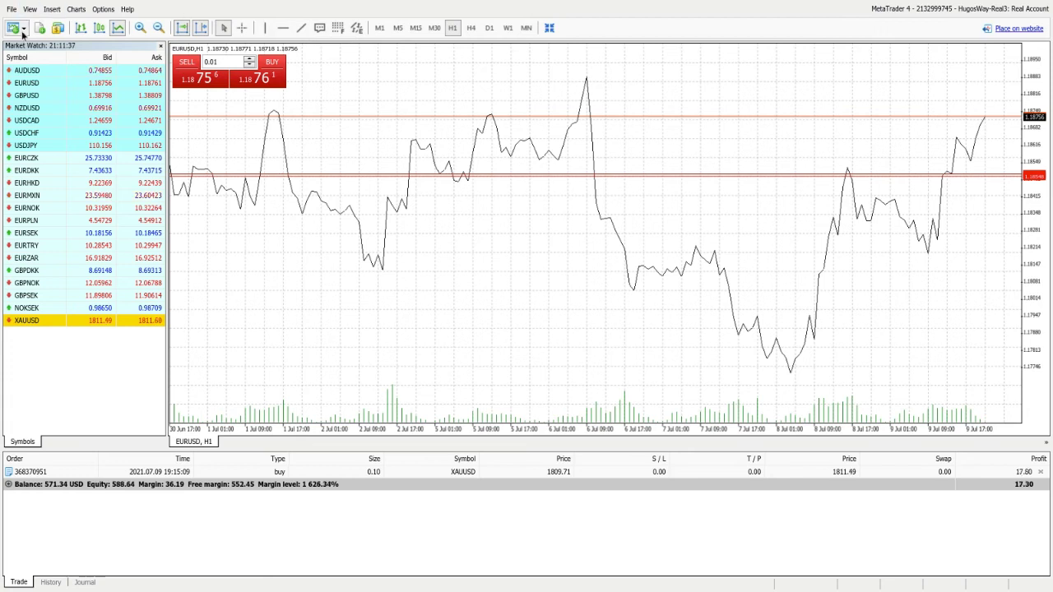
left_click(57, 11)
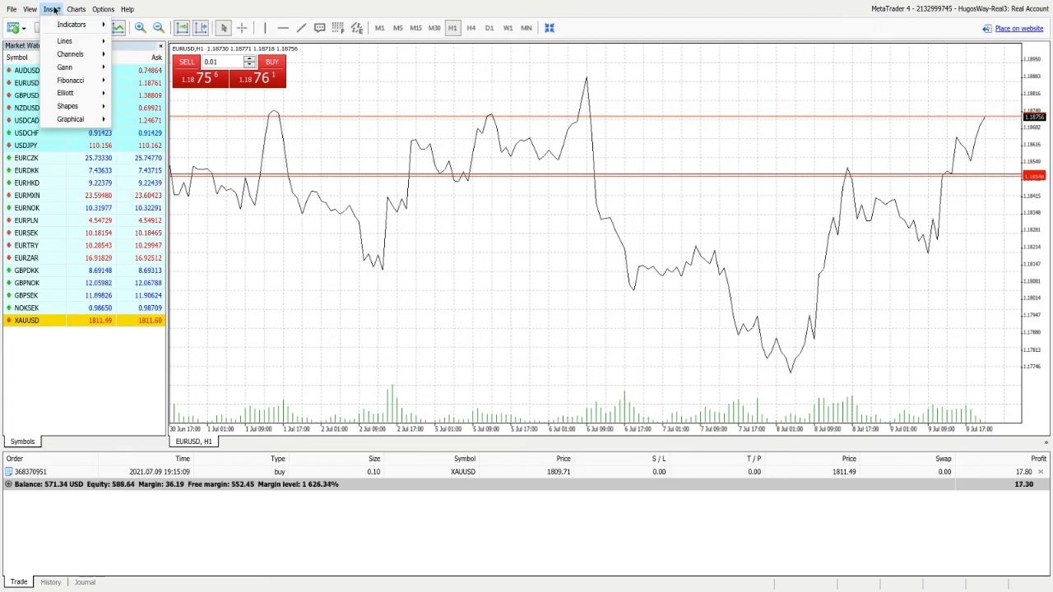
mouse_move(34, 13)
mouse_move(74, 10)
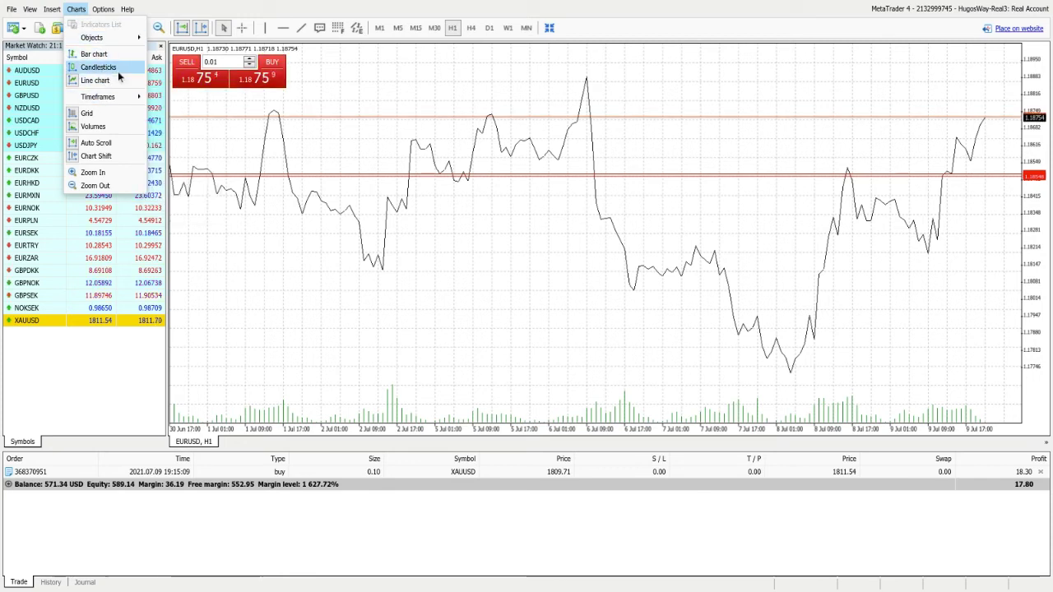
left_click(123, 68)
double_click(123, 69)
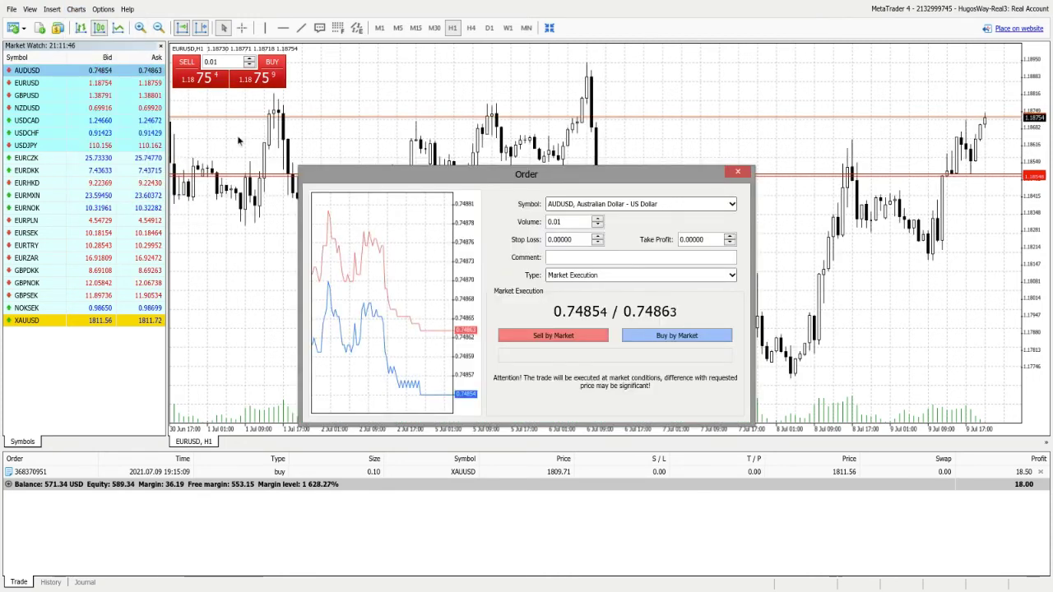
left_click(740, 173)
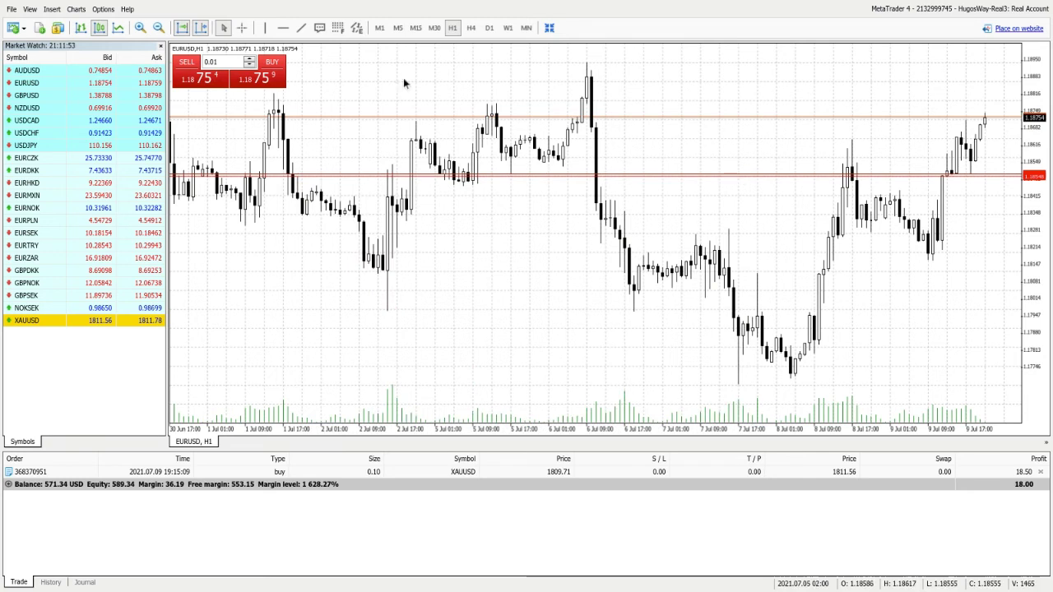
left_click(52, 9)
mouse_move(31, 14)
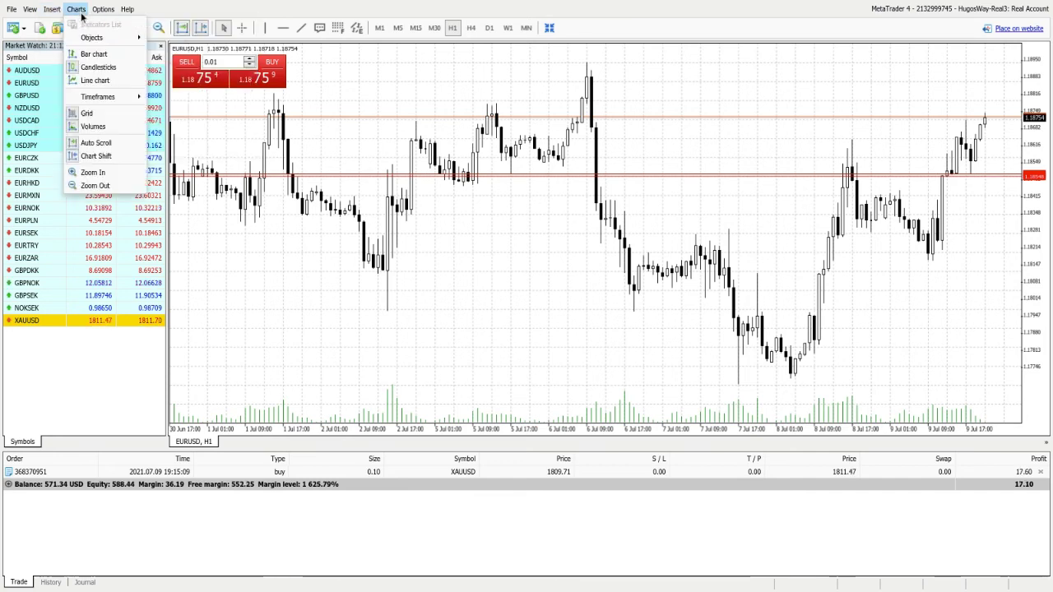
mouse_move(112, 97)
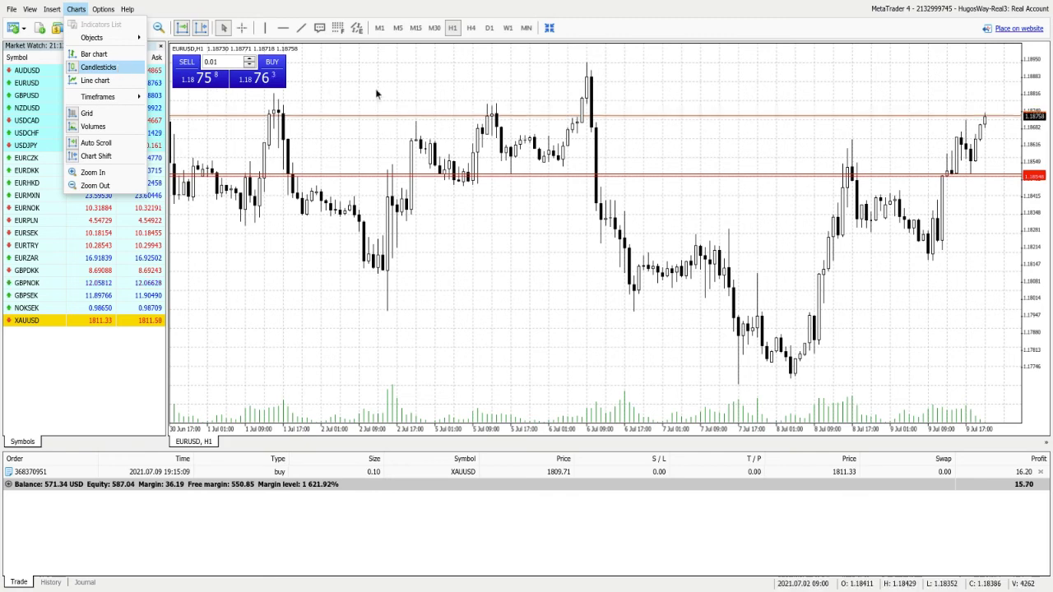
left_click(699, 128)
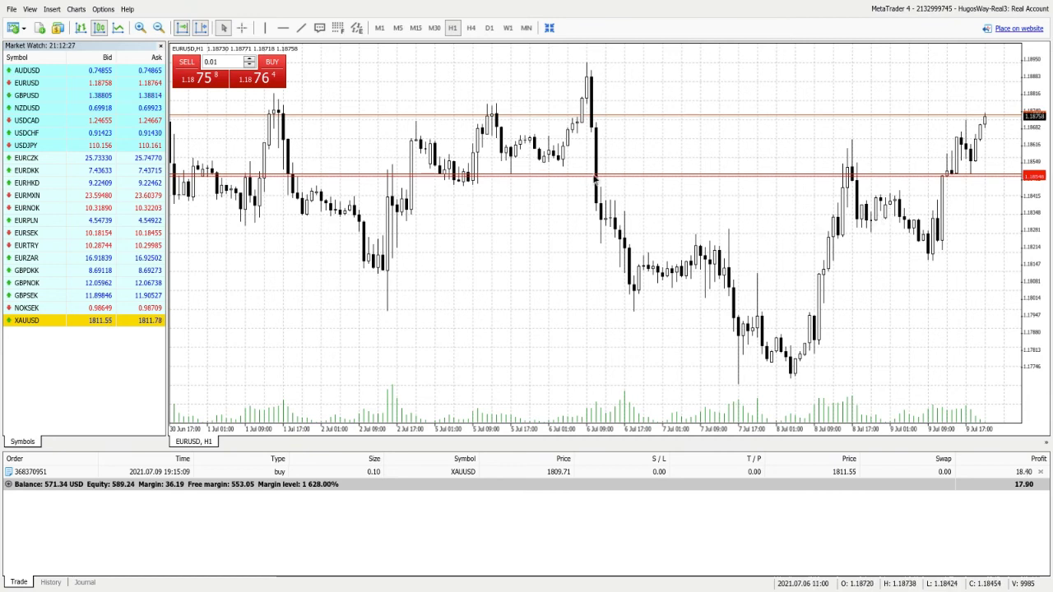
- Apply the Green On Black colour scheme to the EURUSD hourly chart via its Properties
right_click(903, 213)
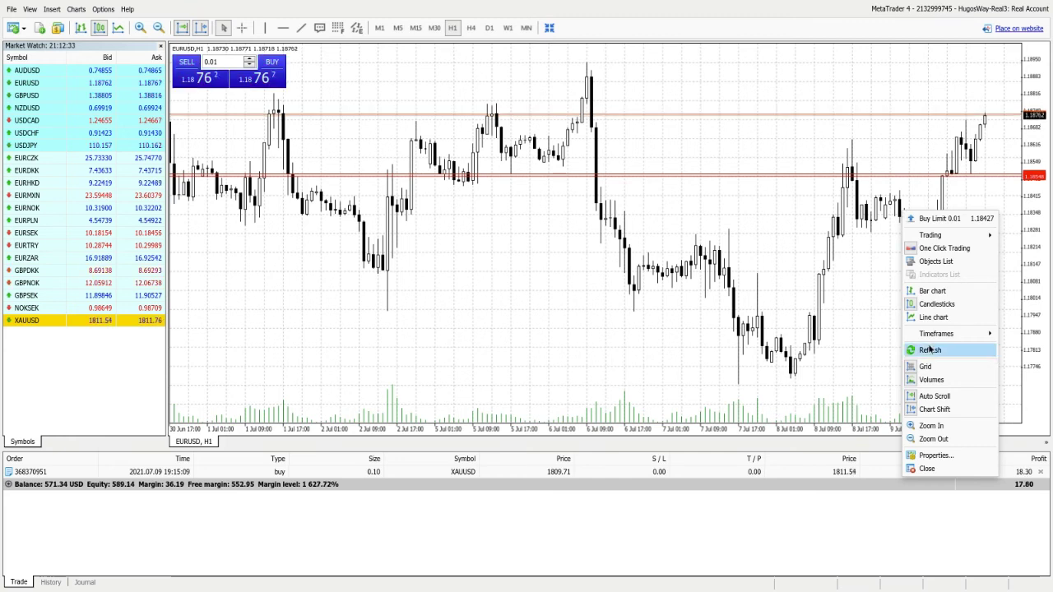
left_click(953, 455)
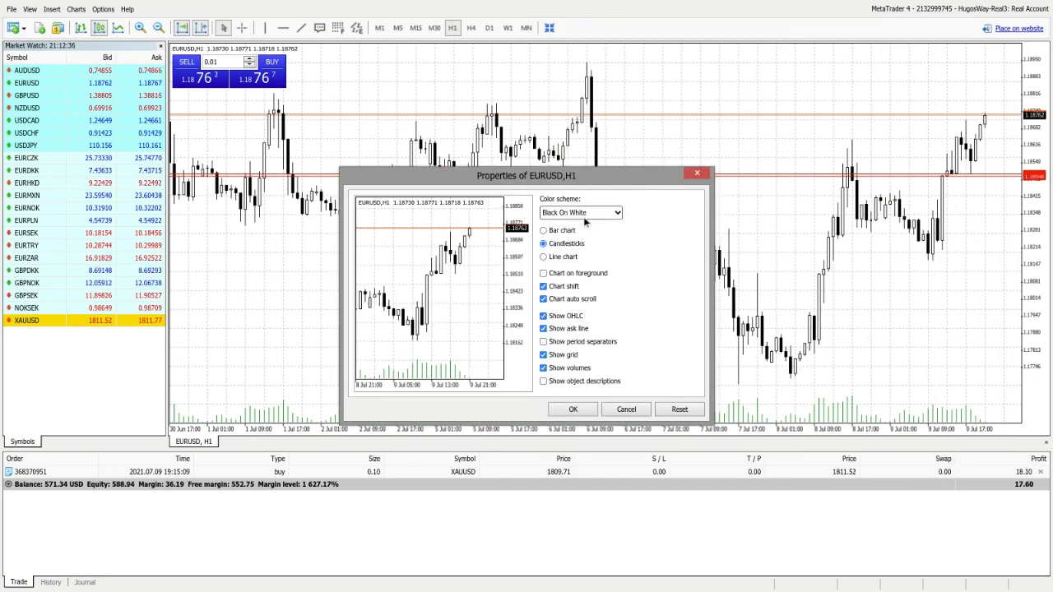
left_click(620, 214)
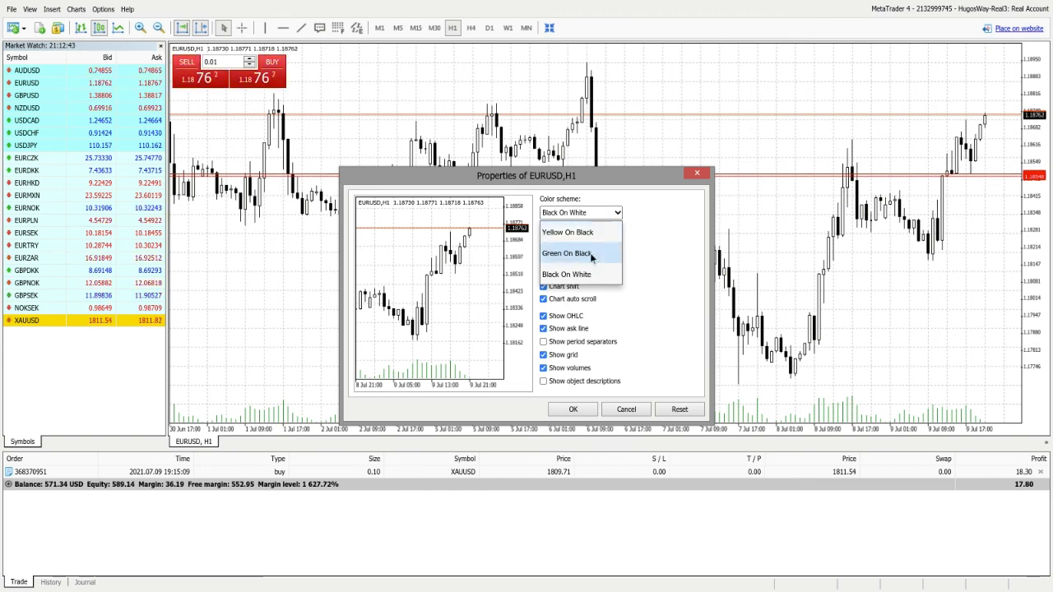
left_click(601, 253)
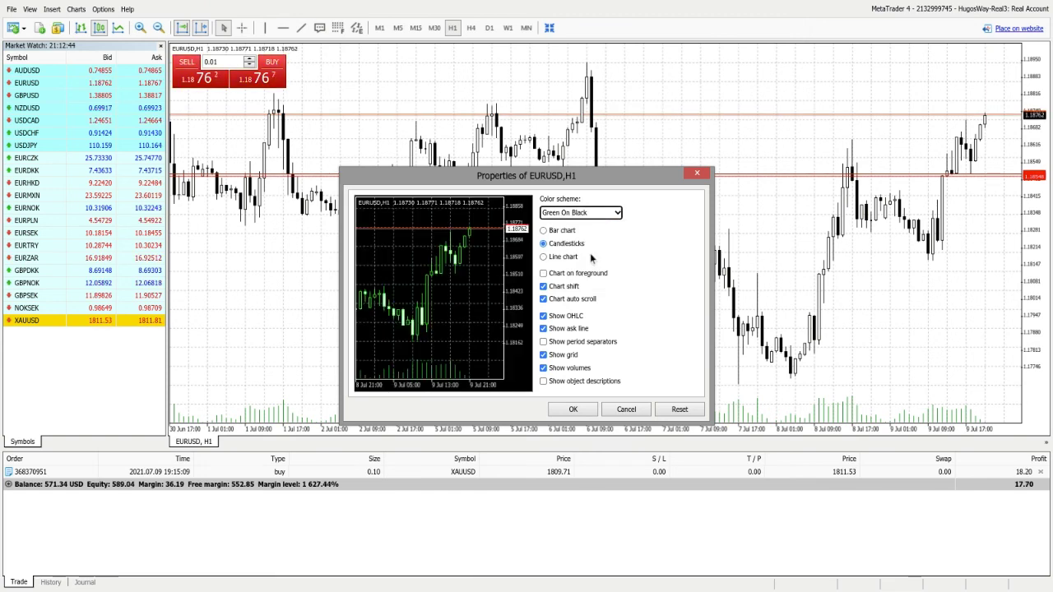
left_click(451, 276)
left_click(573, 411)
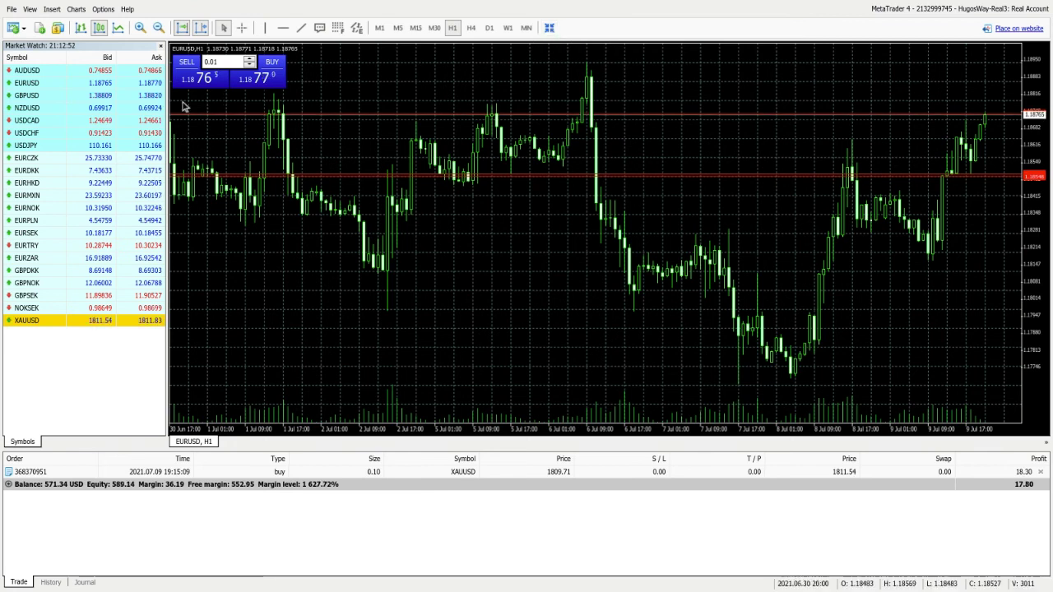
- Hide Market Watch, zoom the chart out for more bars, and exit browser fullscreen
left_click(162, 48)
key("minus")
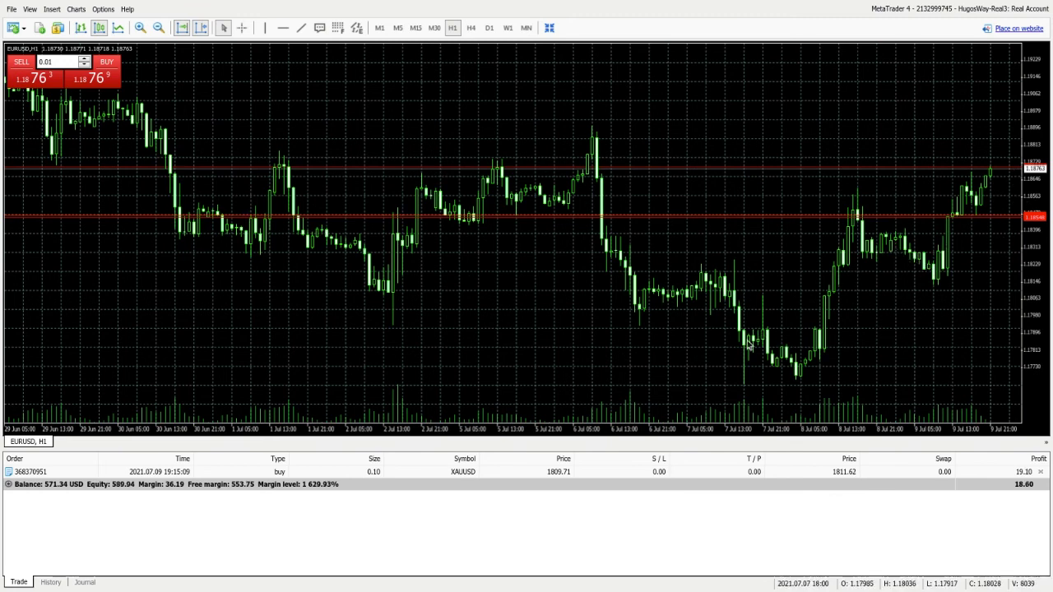
mouse_move(737, 278)
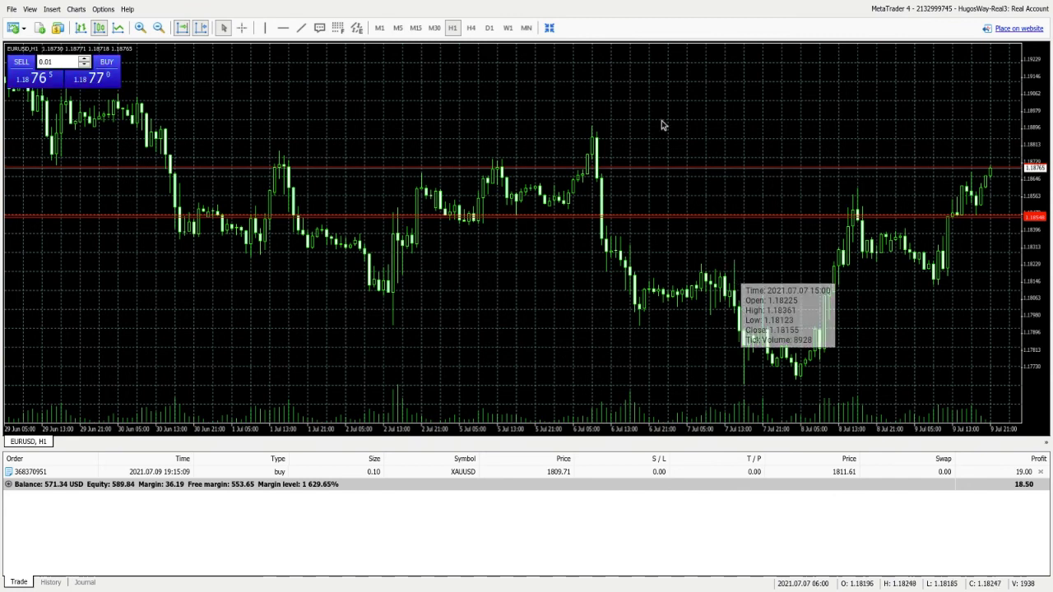
left_click(549, 30)
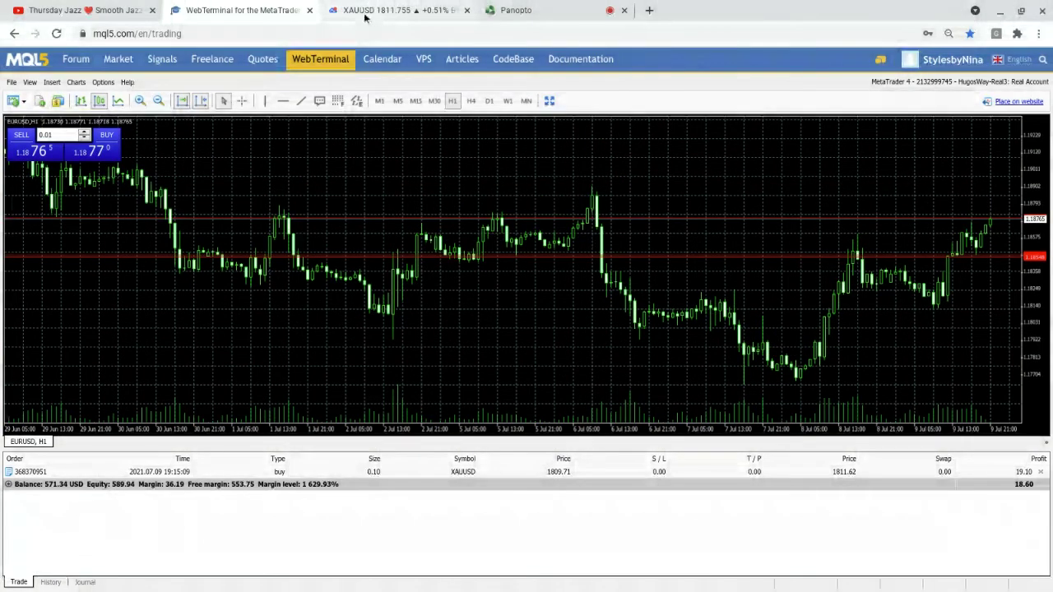
- Switch back to the tab with TradingView's XAUUSD 4-hour Heikin Ashi chart
key("ctrl+Tab")
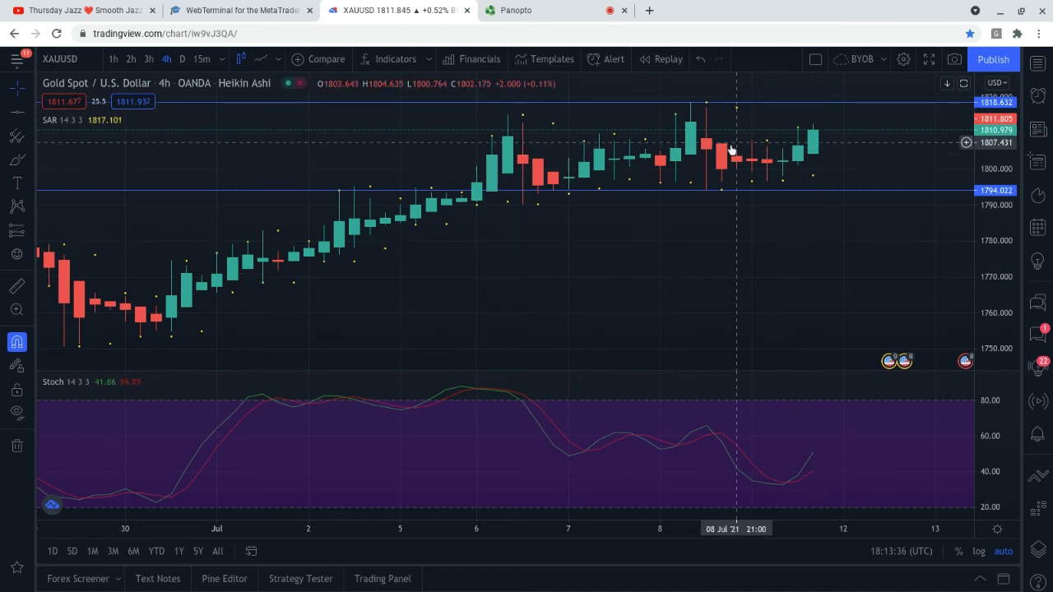
- Zoom out over XAUUSD history, pan to the 9 July candles, then zoom back in
scroll(708, 169, "down", 4)
scroll(723, 181, "down", 4)
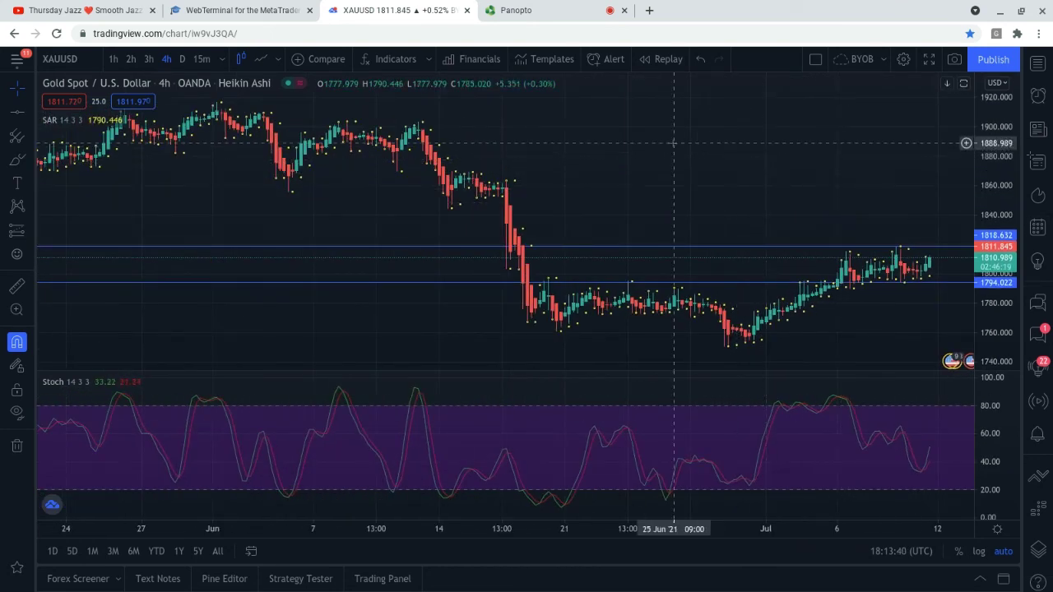
left_click_drag(568, 131, 305, 132)
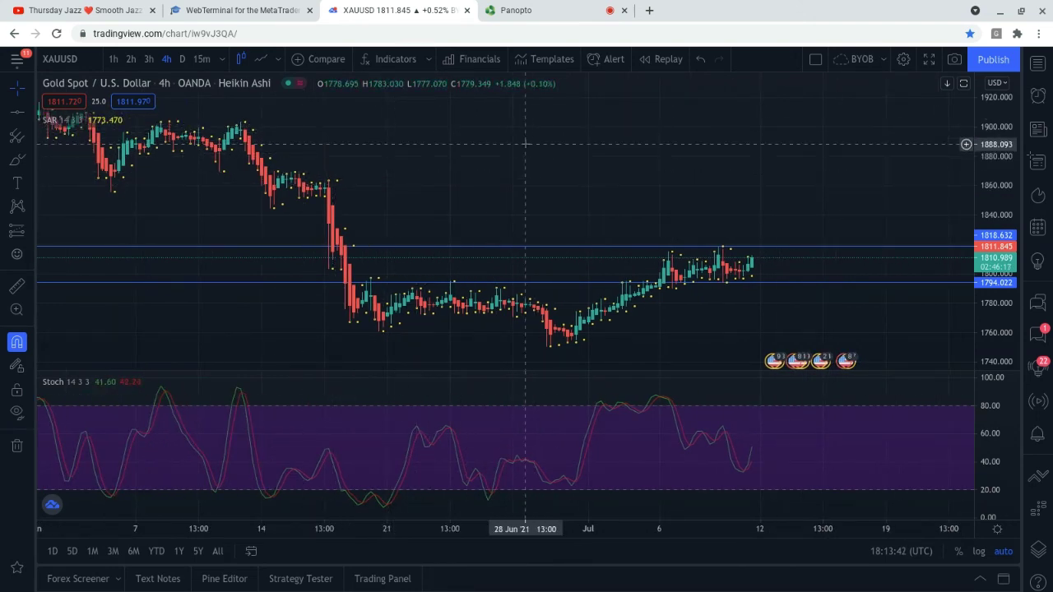
left_click_drag(527, 215, 369, 207)
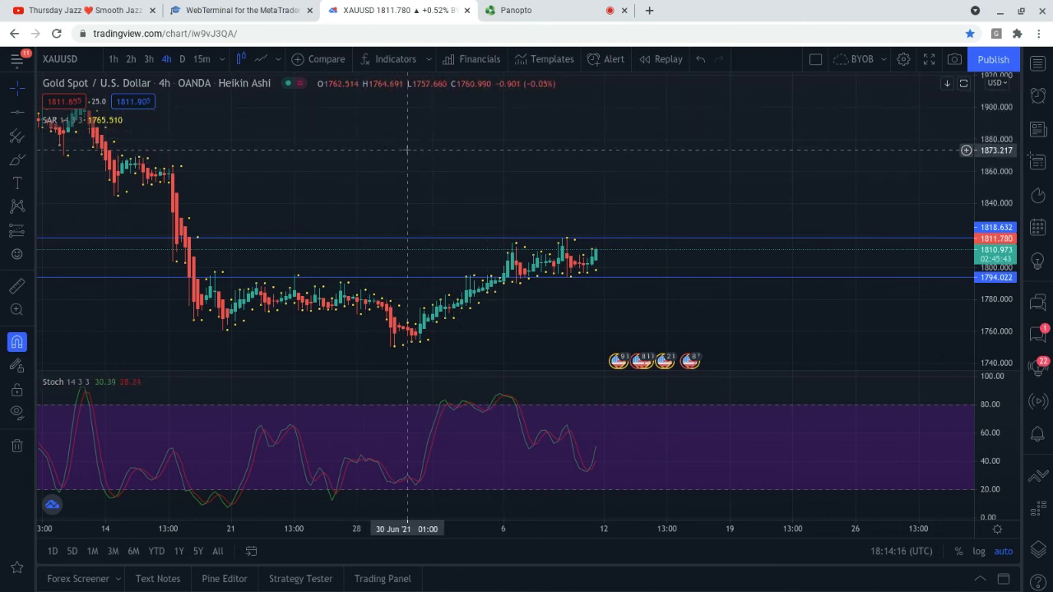
left_click_drag(599, 239, 574, 263)
scroll(573, 262, "up", 4)
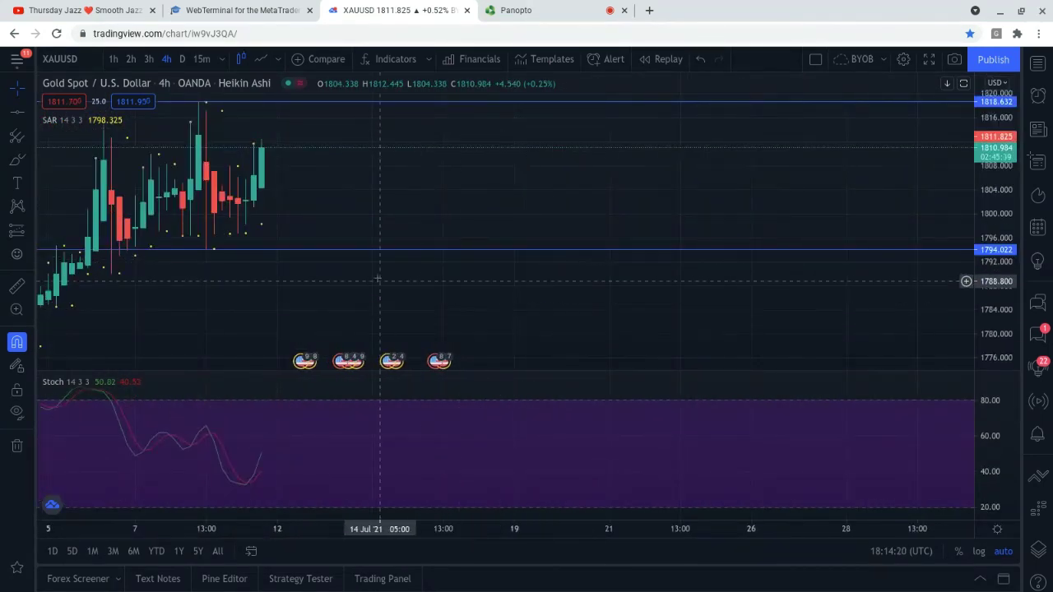